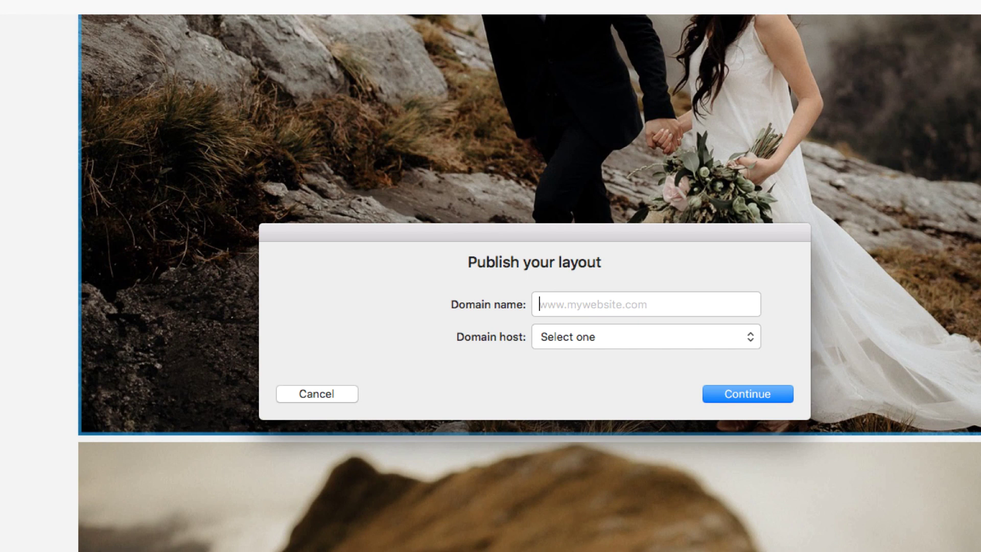
{"action": "type", "text": "www.nar"}
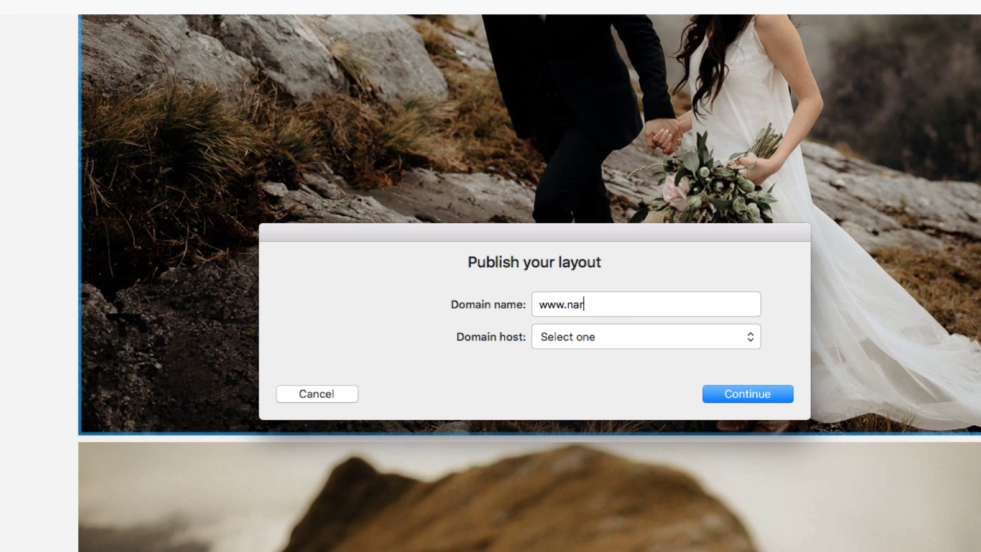
{"action": "type", "text": "rativetests.com"}
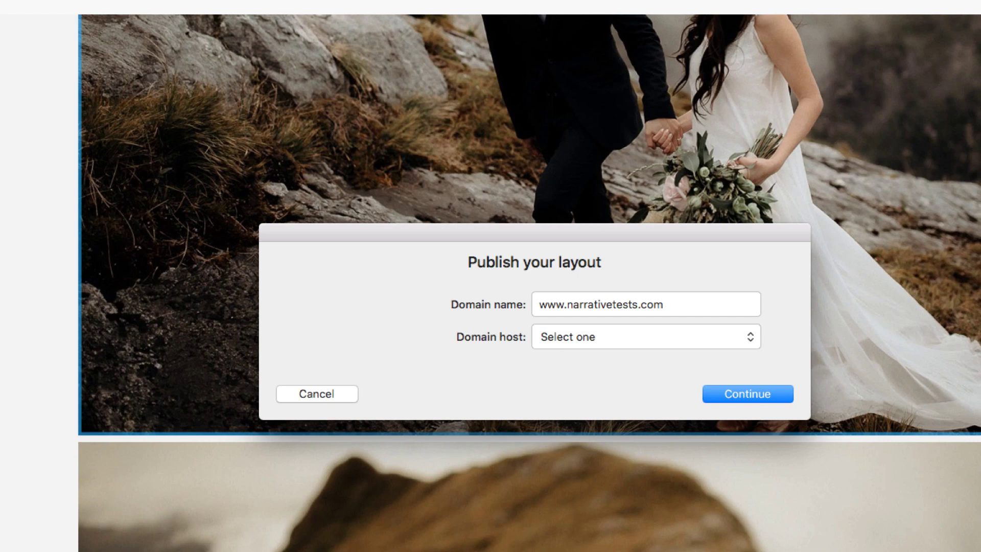
{"action": "left_click", "coordinate": [647, 337]}
{"action": "left_click", "coordinate": [647, 381]}
{"action": "left_click", "coordinate": [752, 394]}
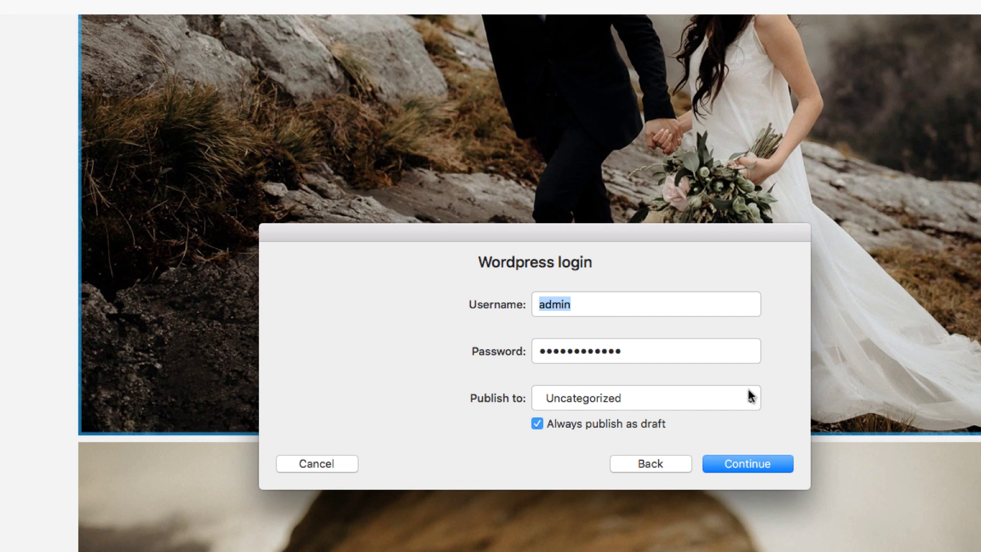
Step: Submit the WordPress login with Publish set to 'Blog Posts'
{"action": "left_click", "coordinate": [749, 394]}
{"action": "left_click", "coordinate": [758, 460]}
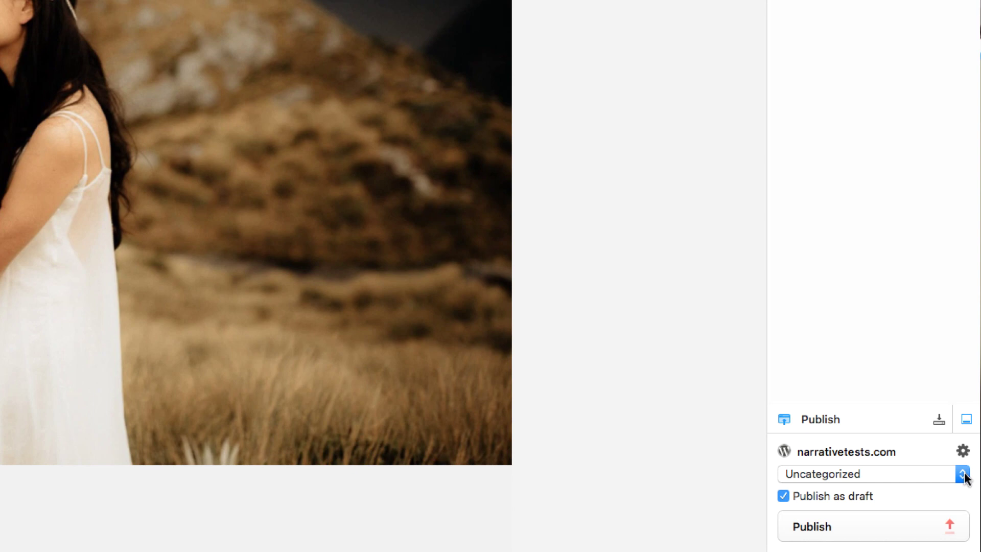
Step: Publish the layout live under Blog Posts with 'Publish as draft' unchecked
{"action": "left_click", "coordinate": [963, 474]}
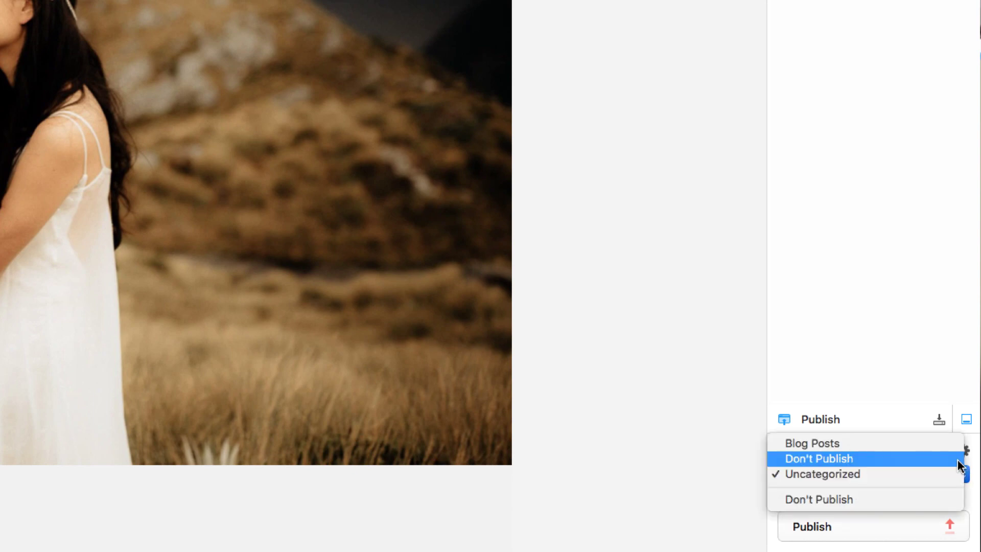
{"action": "left_click", "coordinate": [947, 443]}
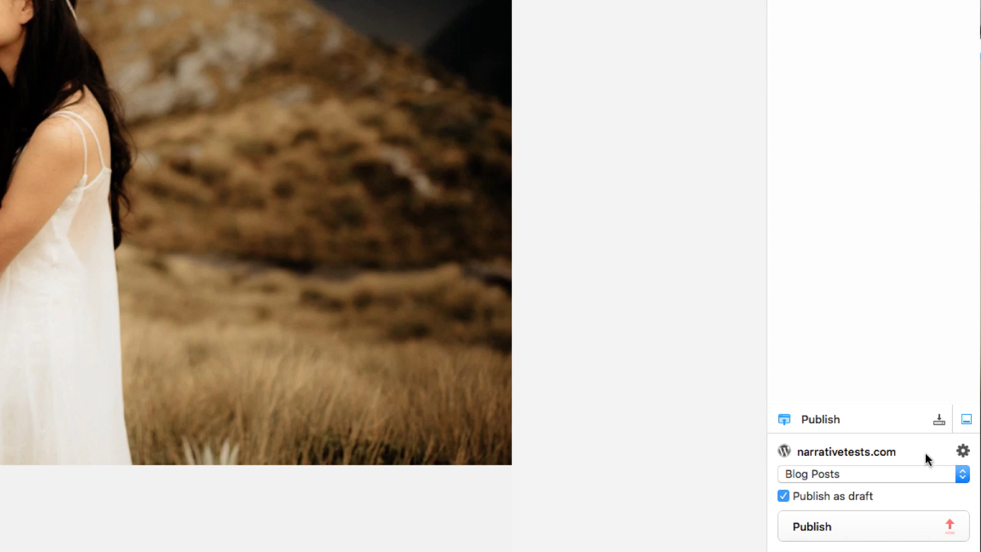
{"action": "left_click", "coordinate": [783, 496]}
{"action": "left_click", "coordinate": [784, 496]}
{"action": "left_click", "coordinate": [784, 496]}
{"action": "left_click", "coordinate": [819, 526]}
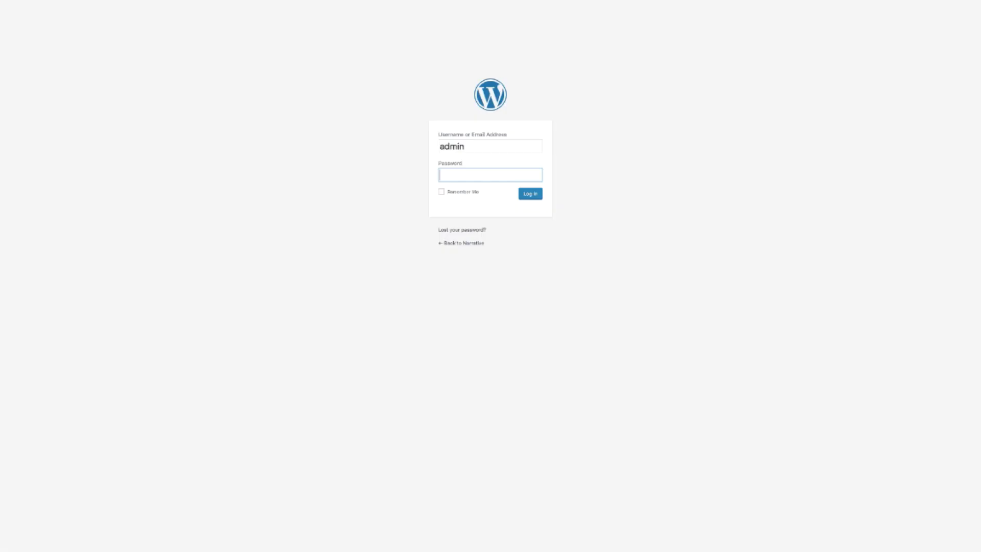
{"action": "type", "text": "****************"}
Step: Log in to WordPress and open the live 'How to publish to WordPress' post page
{"action": "left_click", "coordinate": [530, 193]}
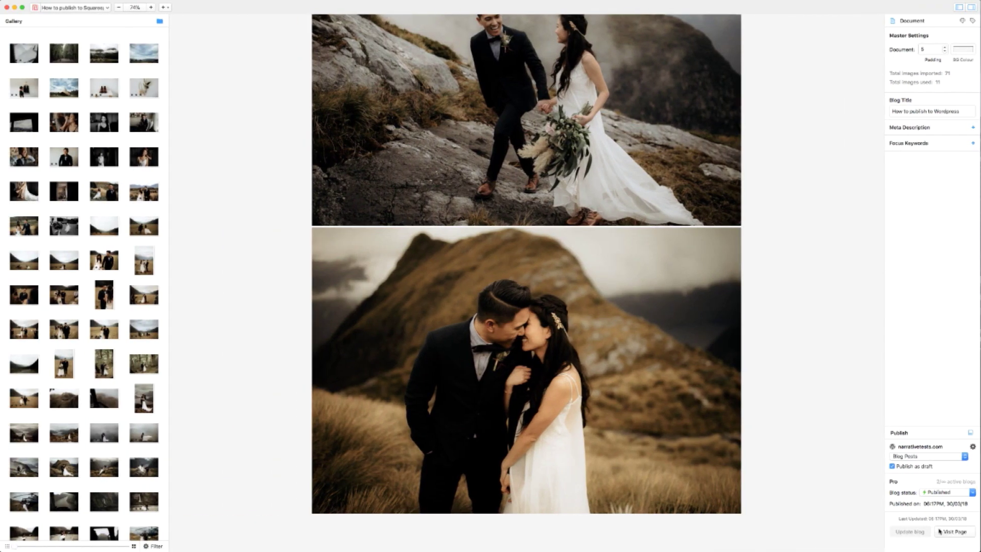
{"action": "left_click", "coordinate": [941, 532]}
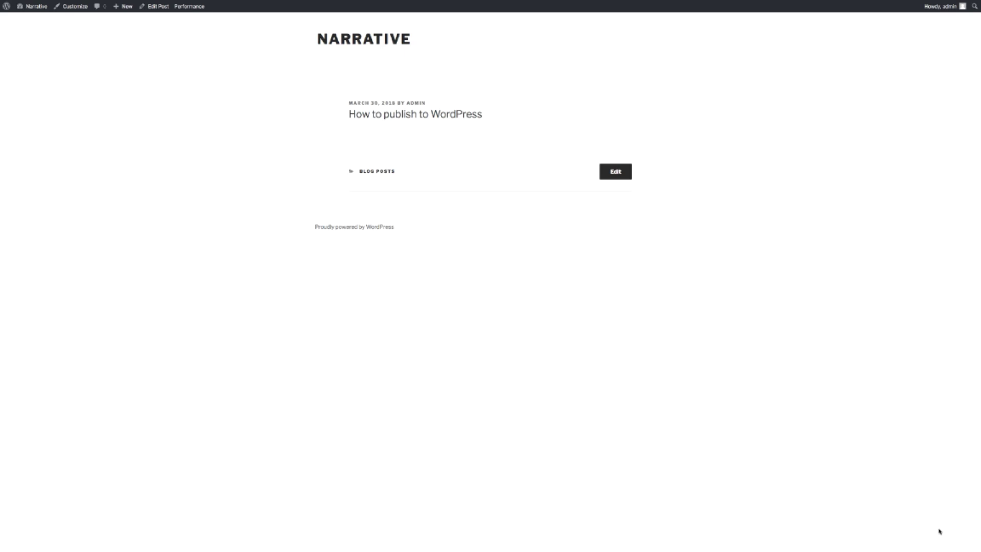
{"action": "scroll", "coordinate": [491, 276], "scroll_direction": "down", "scroll_amount": 5}
{"action": "mouse_move", "coordinate": [975, 63]}
{"action": "left_mouse_down"}
{"action": "mouse_move", "coordinate": [975, 361]}
{"action": "mouse_move", "coordinate": [974, 99]}
{"action": "left_mouse_up"}
{"action": "scroll", "coordinate": [491, 276], "scroll_direction": "up", "scroll_amount": 5}
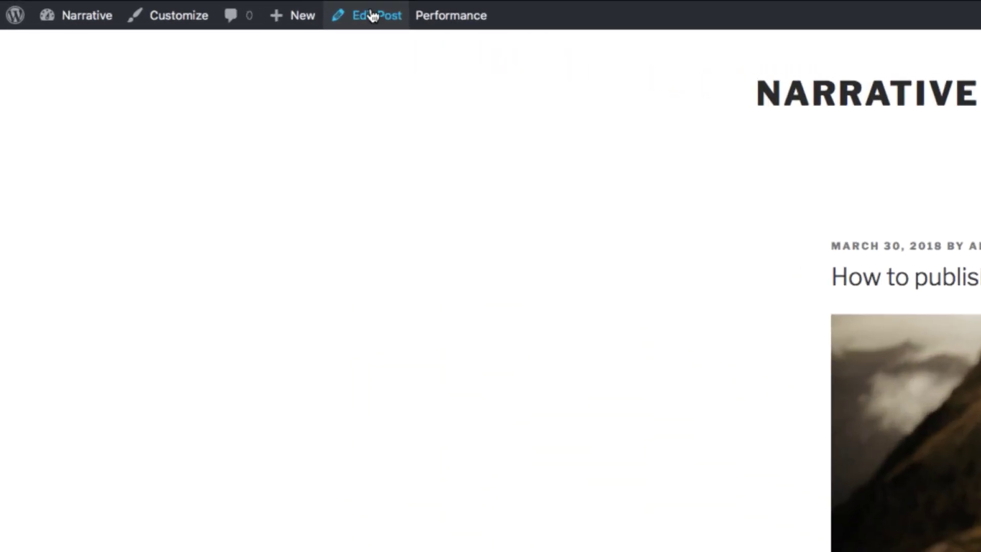
Step: Publish the post from the WordPress editor and view its live page with the gallery
{"action": "left_click", "coordinate": [373, 15]}
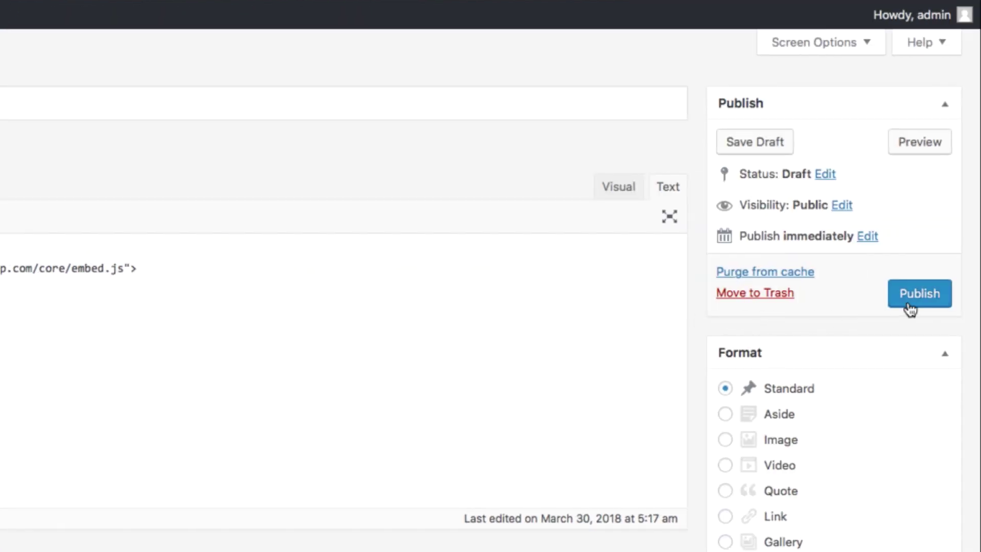
{"action": "left_click", "coordinate": [919, 293]}
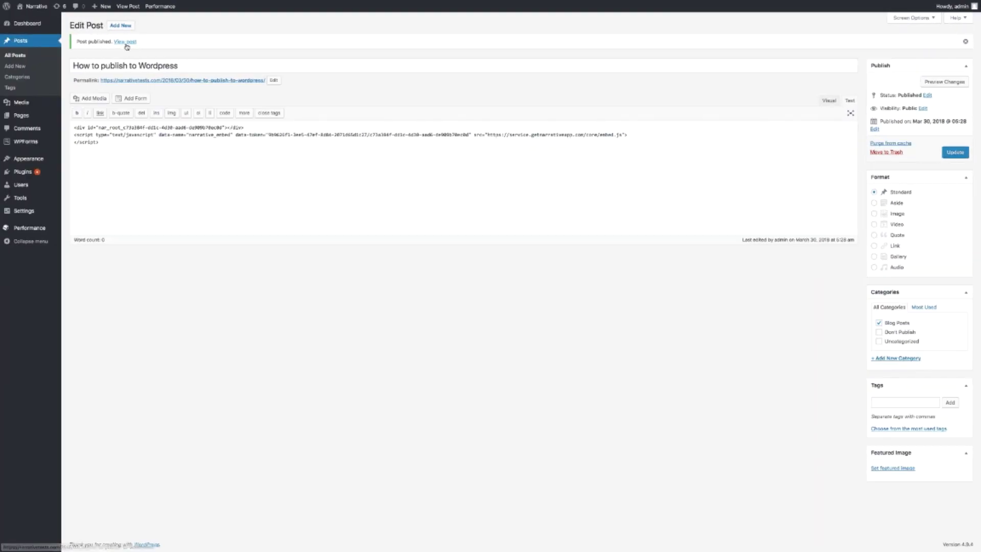
{"action": "left_click", "coordinate": [125, 43]}
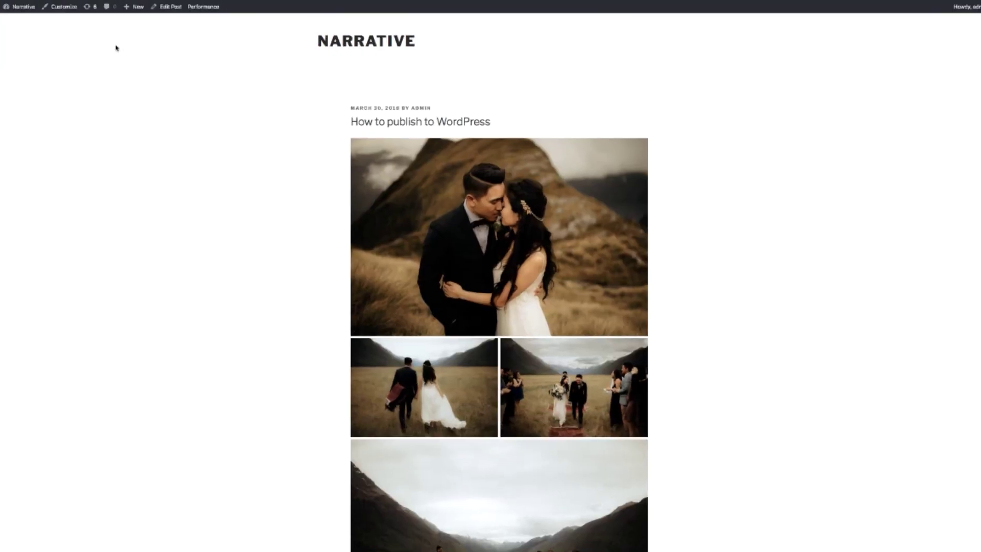
Step: Insert a blank line above the gallery embed code in the post editor
{"action": "left_click", "coordinate": [175, 7]}
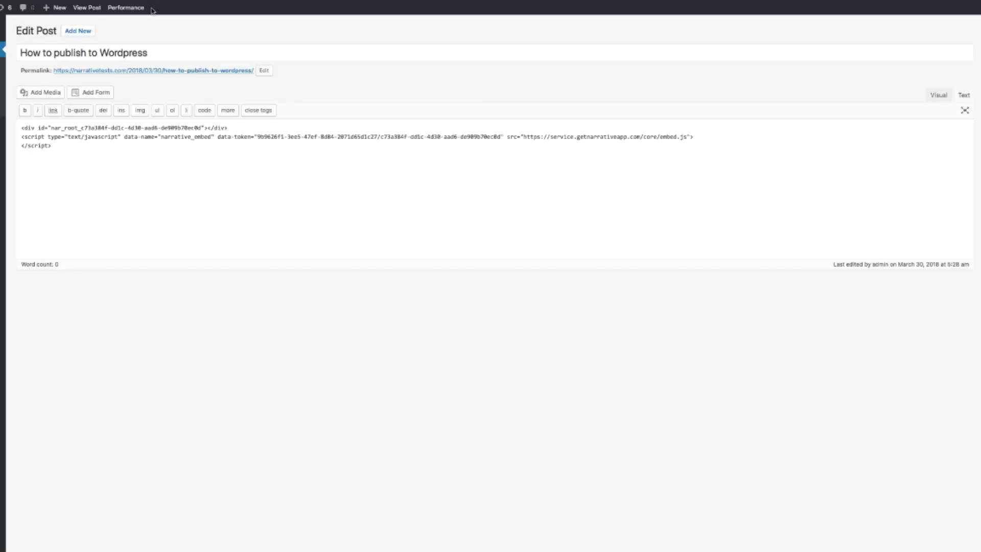
{"action": "left_click", "coordinate": [22, 127]}
{"action": "key", "text": "Return"}
{"action": "key", "text": "Return"}
{"action": "key", "text": "Up"}
{"action": "key", "text": "Up"}
{"action": "type", "text": "My body text goes here"}
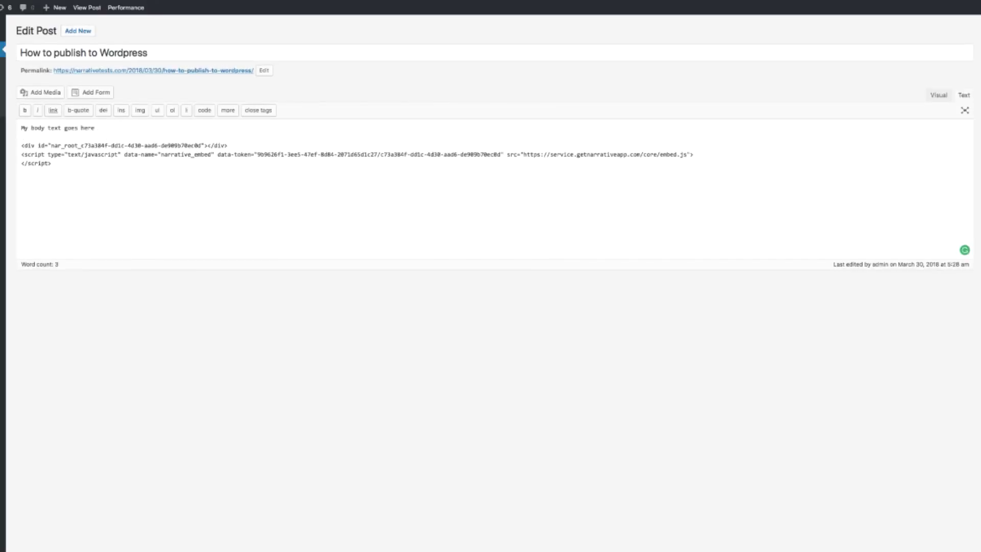
Step: In Visual view, add a paragraph, make 'My body text goes here' Heading 1, and update
{"action": "left_click", "coordinate": [939, 96]}
{"action": "left_click", "coordinate": [117, 135]}
{"action": "key", "text": "Return"}
{"action": "type", "text": "Add more text here if desired."}
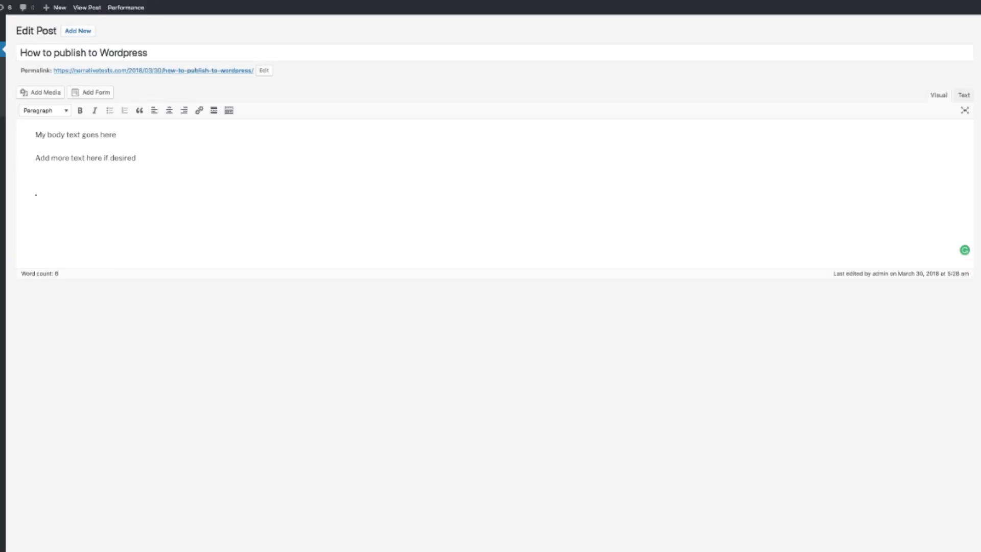
{"action": "left_click", "coordinate": [44, 111]}
{"action": "left_click", "coordinate": [92, 131]}
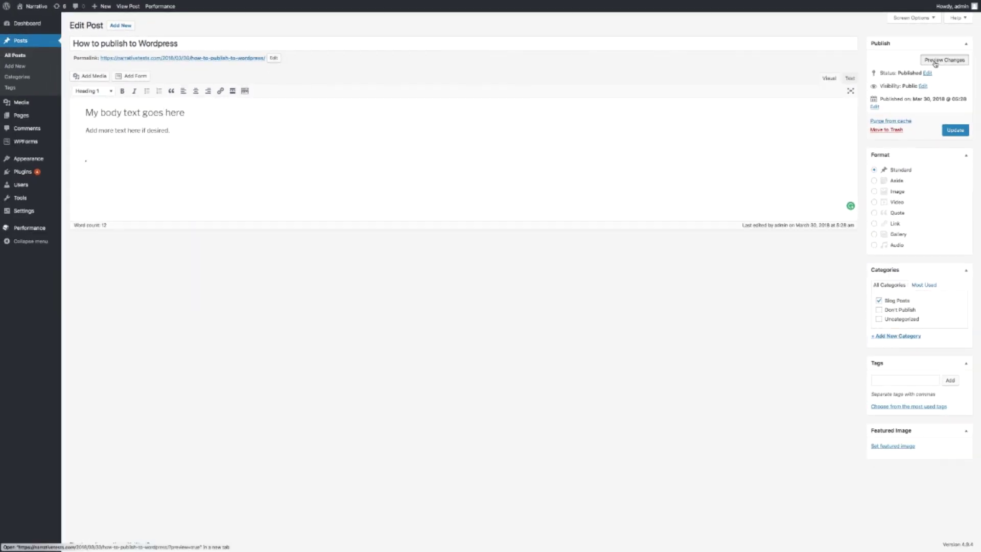